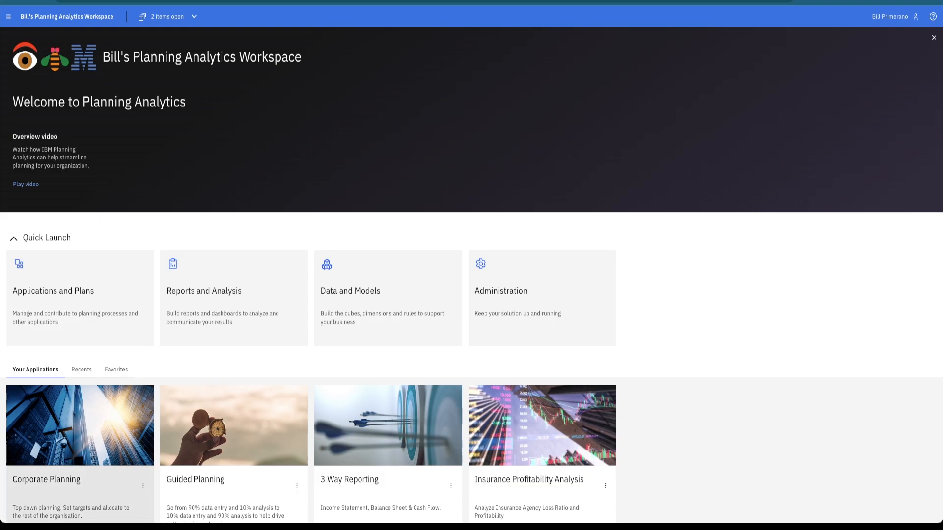
Open the Corporate Planning application and view its dashboard figures for East Region and West Region.
left_click(80, 496)
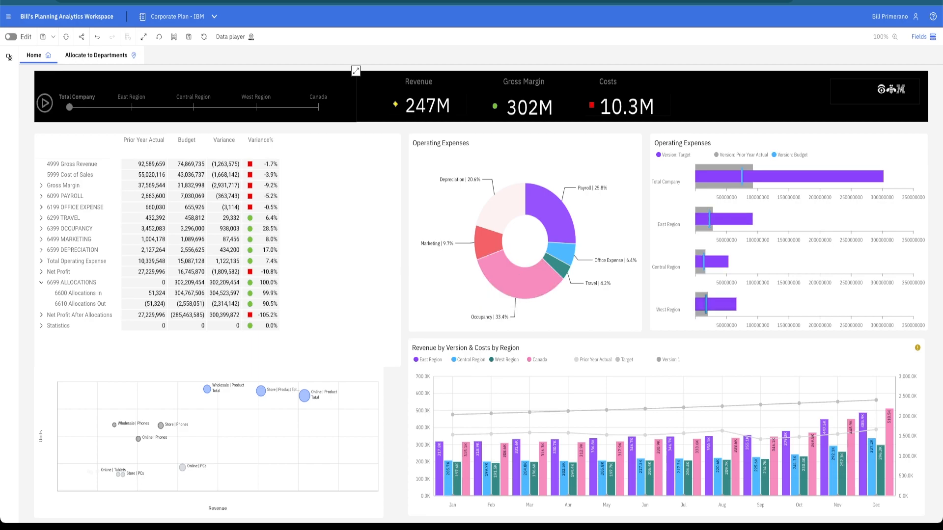
mouse_move(708, 305)
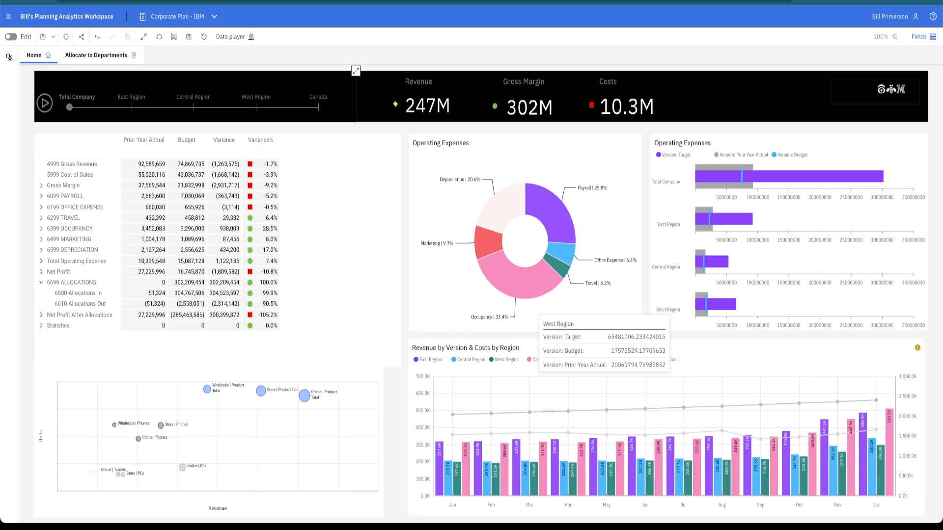
left_click(132, 107)
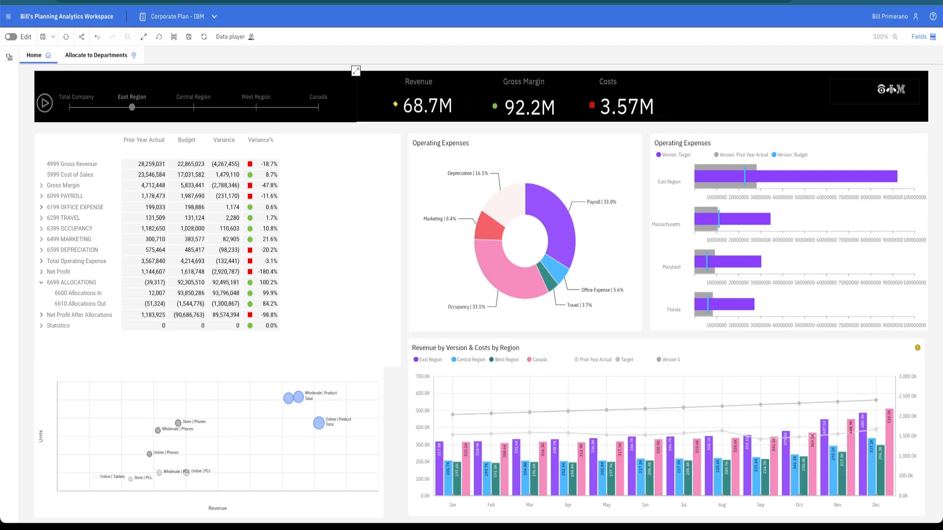
left_click(256, 107)
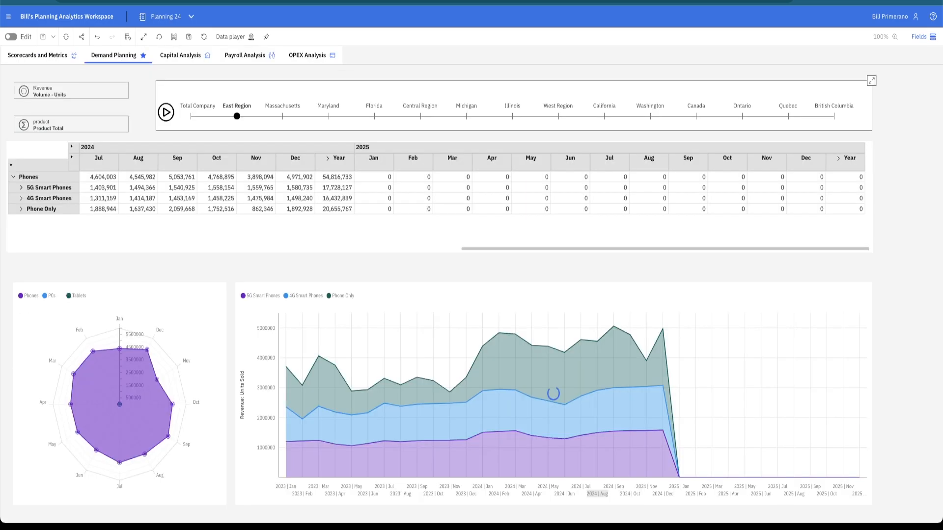
Review the Demand Planning phone volumes for Central Region, West Region and Canada, and return to East Region.
left_click(420, 116)
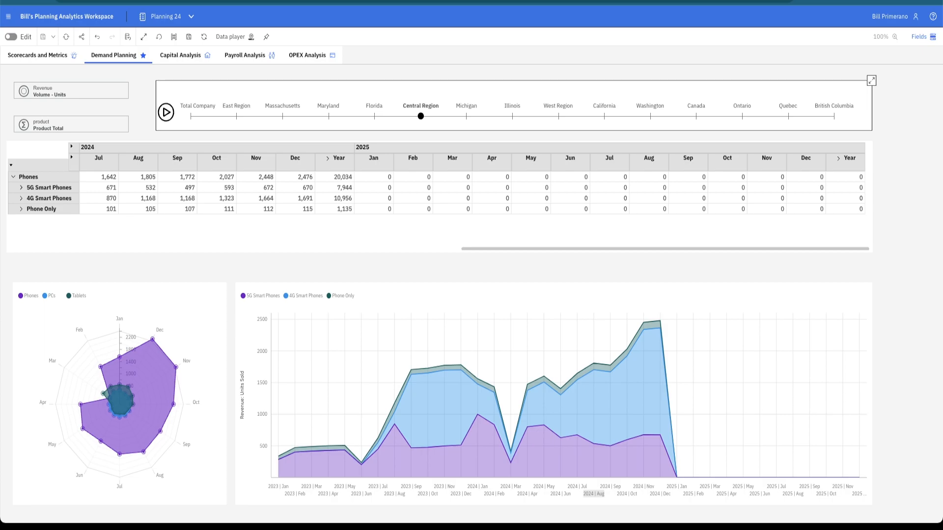
left_click(559, 115)
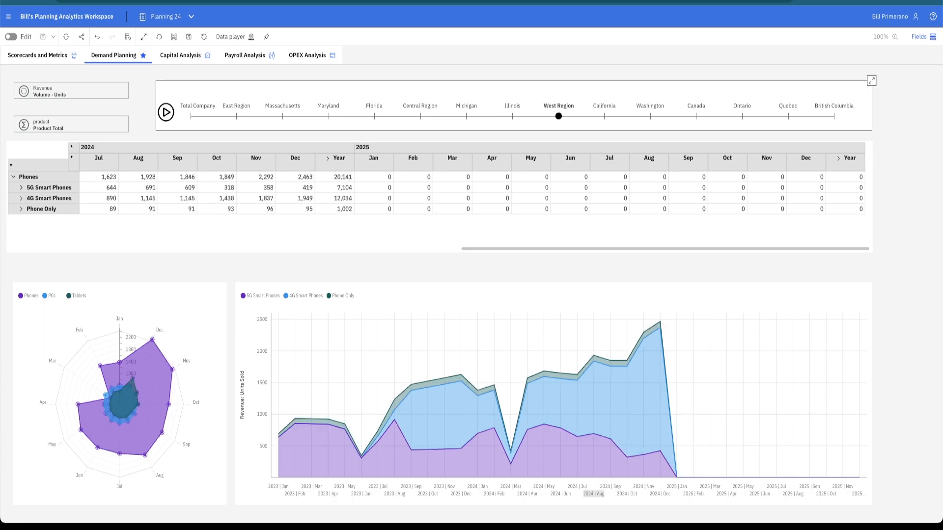
left_click(696, 116)
left_click(237, 116)
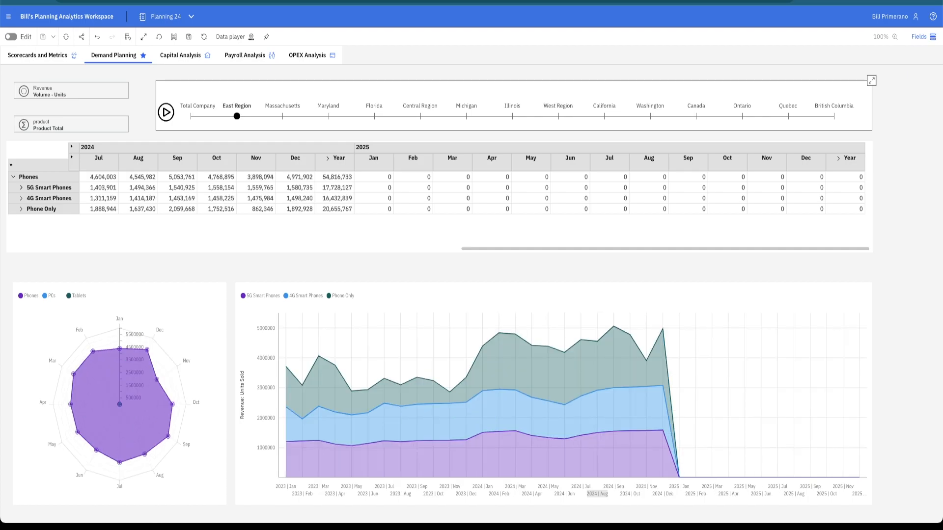
Expand the 5G Smart Phones row to view its individual models, and collapse it again.
key("Escape")
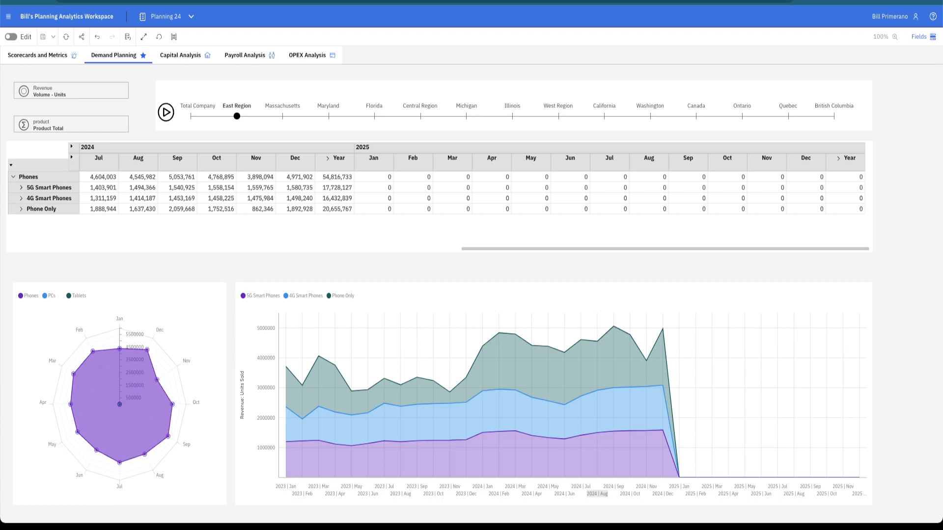
left_click(21, 187)
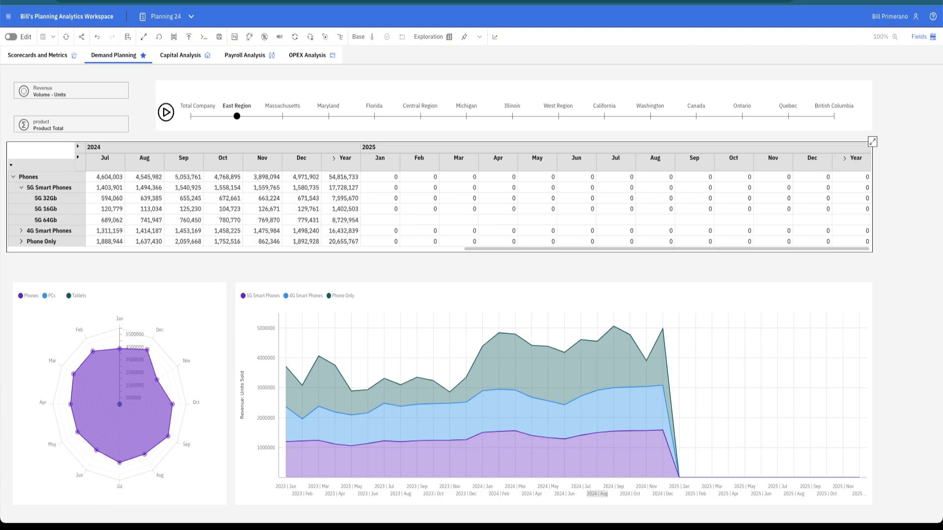
left_click(21, 187)
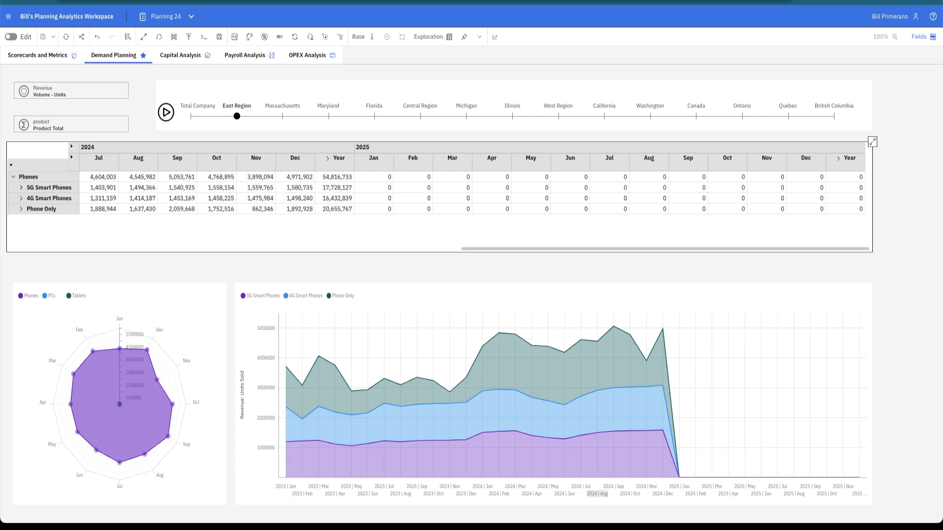
Set up a forecast for the Phones row with outlier adjustment turned off, and preview it.
left_click(35, 178)
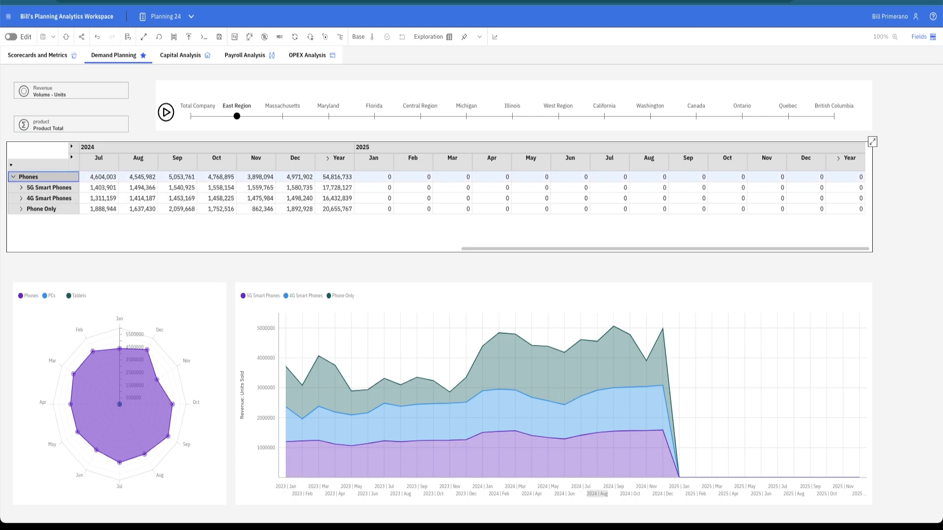
left_click(495, 36)
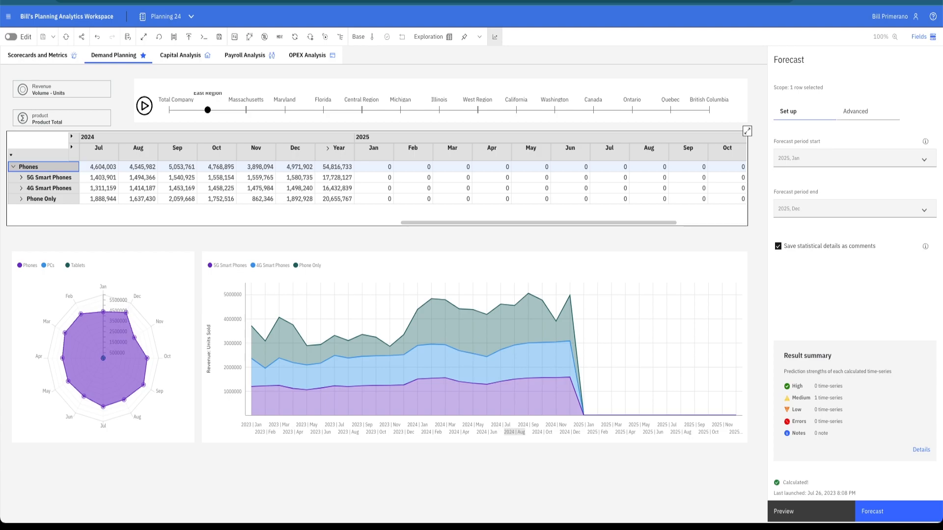
left_click(856, 111)
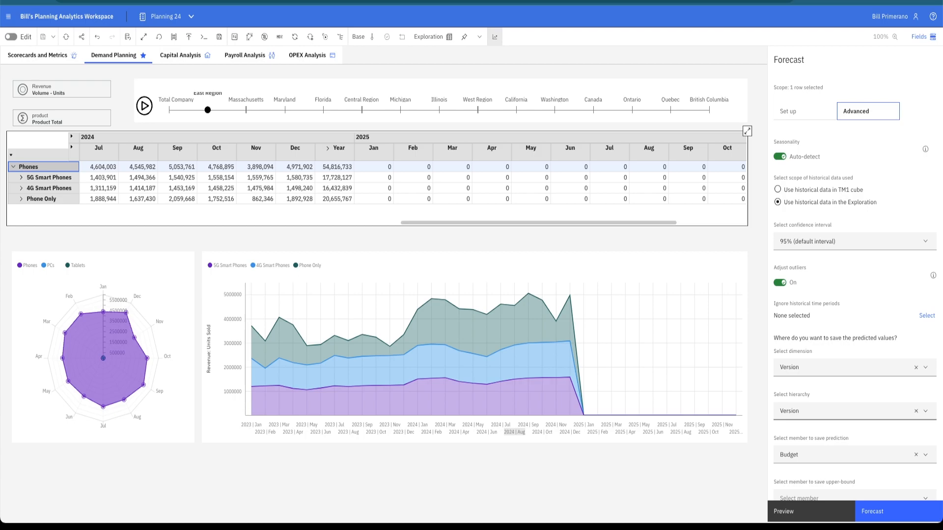
left_click(780, 283)
left_click(811, 511)
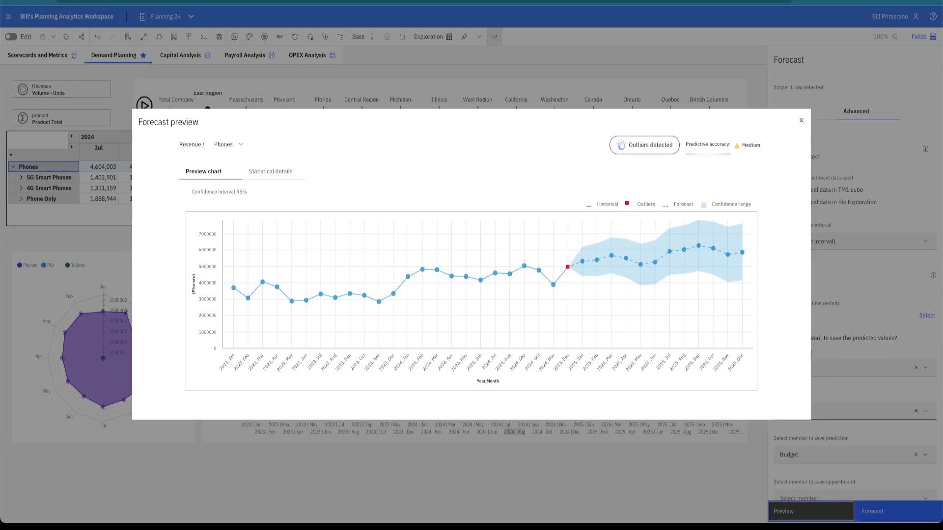
Review the outlier details in the Phones forecast preview and adjust the outliers.
left_click(645, 145)
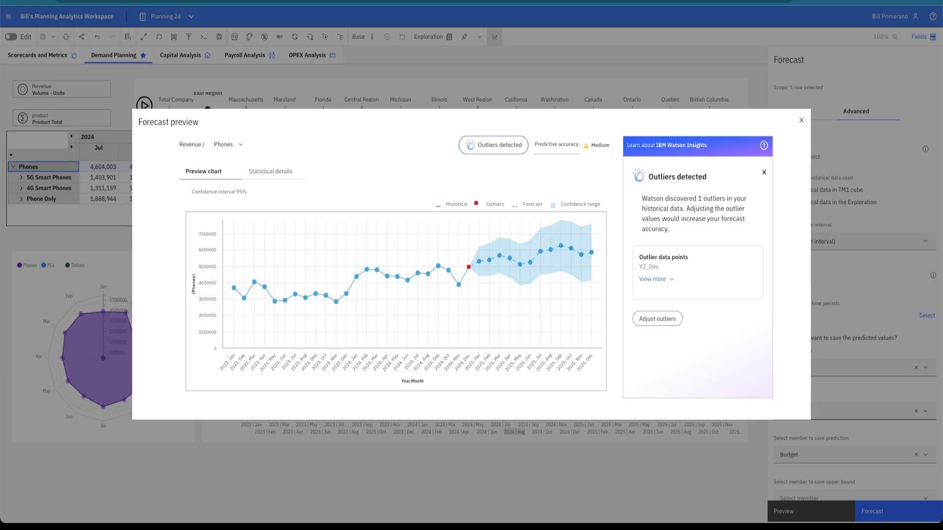
left_click(656, 279)
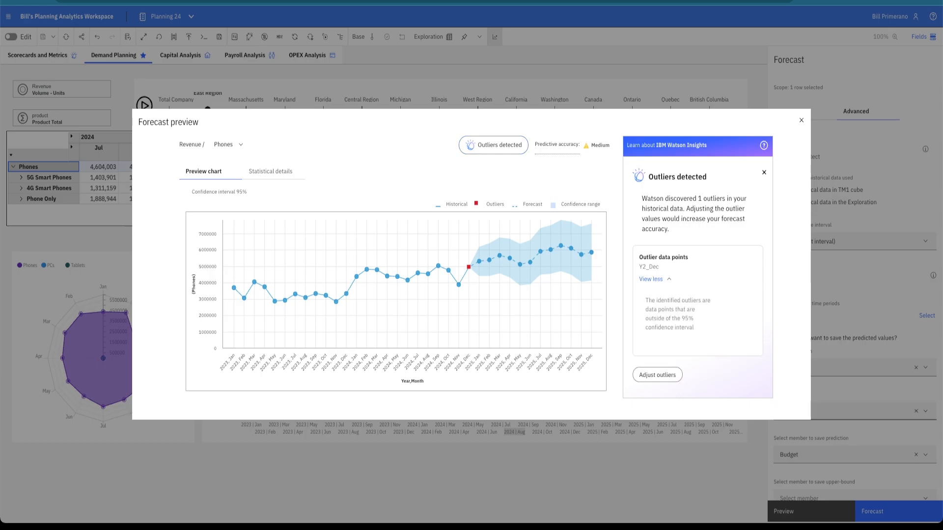
left_click(651, 280)
left_click(656, 318)
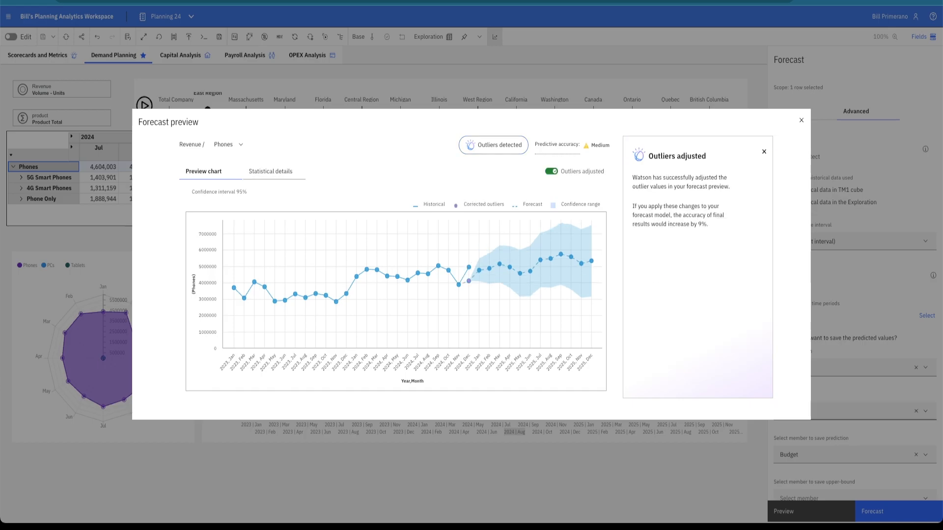
Examine the forecast's statistical details, including measures of error and model fit and the trend and seasonality combinations.
left_click(270, 172)
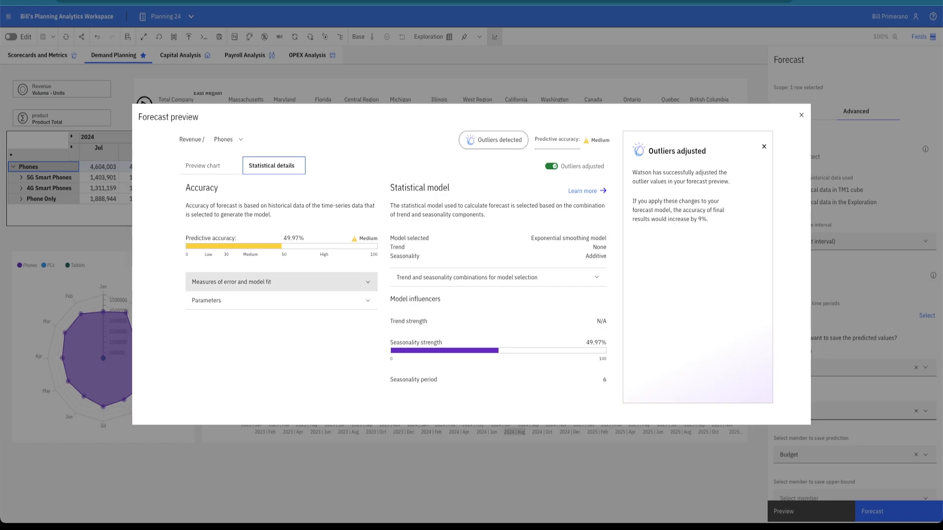
left_click(281, 282)
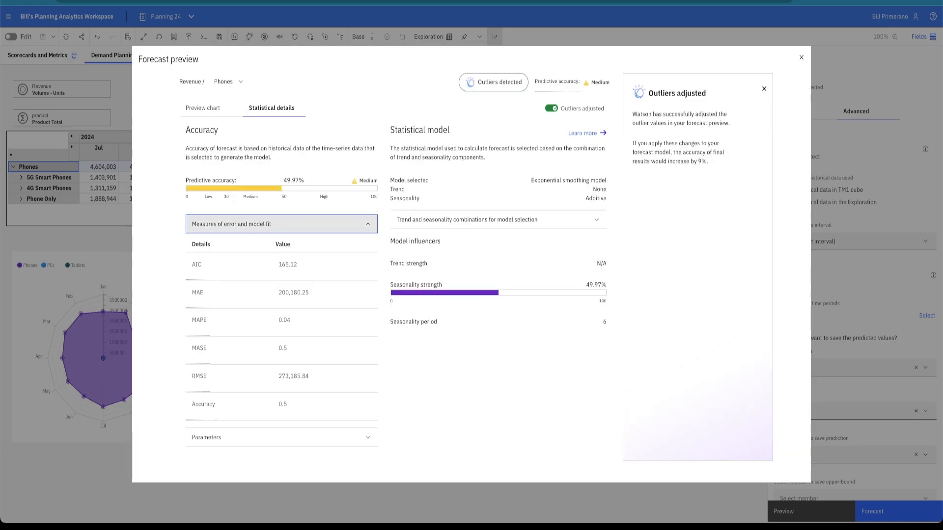
mouse_move(196, 266)
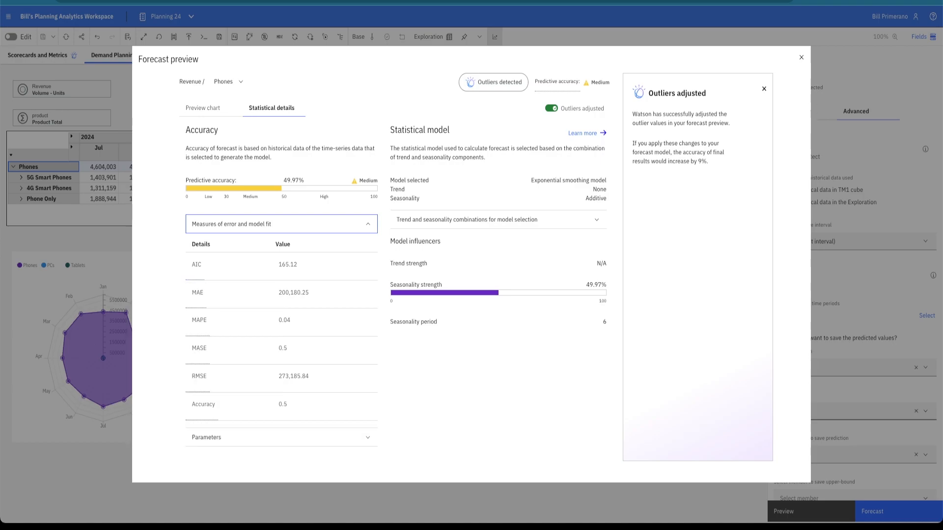
left_click(498, 220)
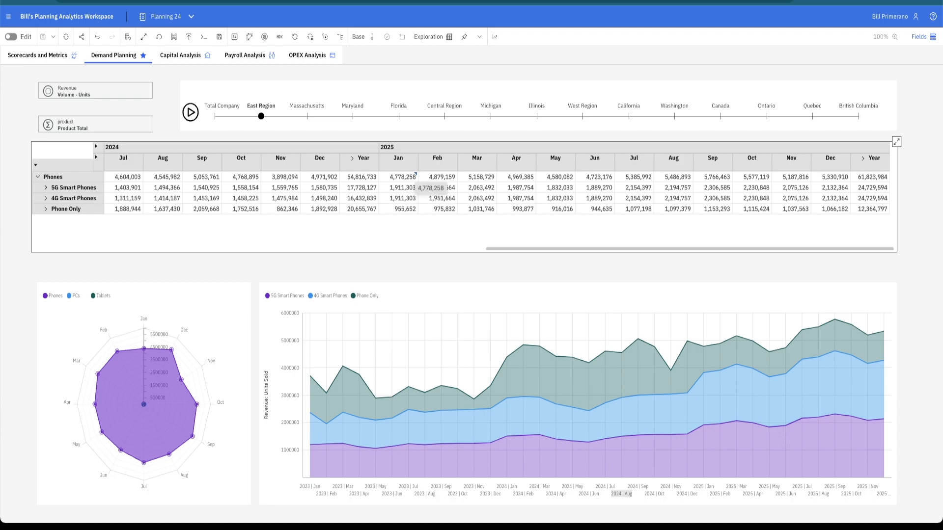
Read the full statistical summary comment on the January 2025 Phones cell, and close the comments.
right_click(414, 177)
left_click(435, 358)
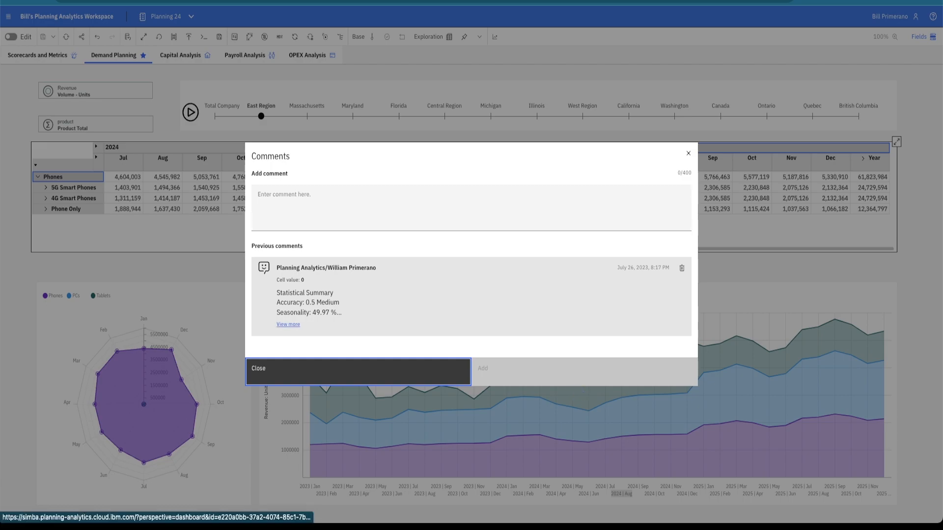
left_click(288, 324)
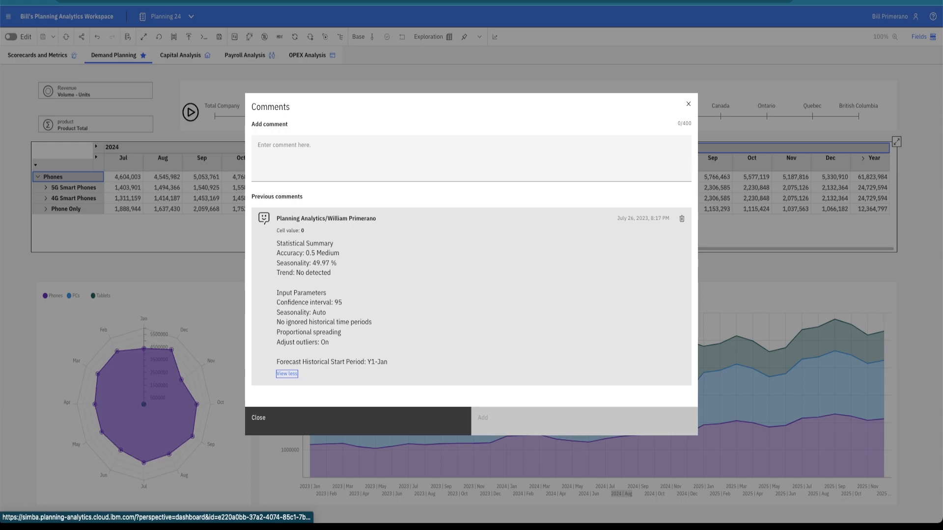
left_click(287, 374)
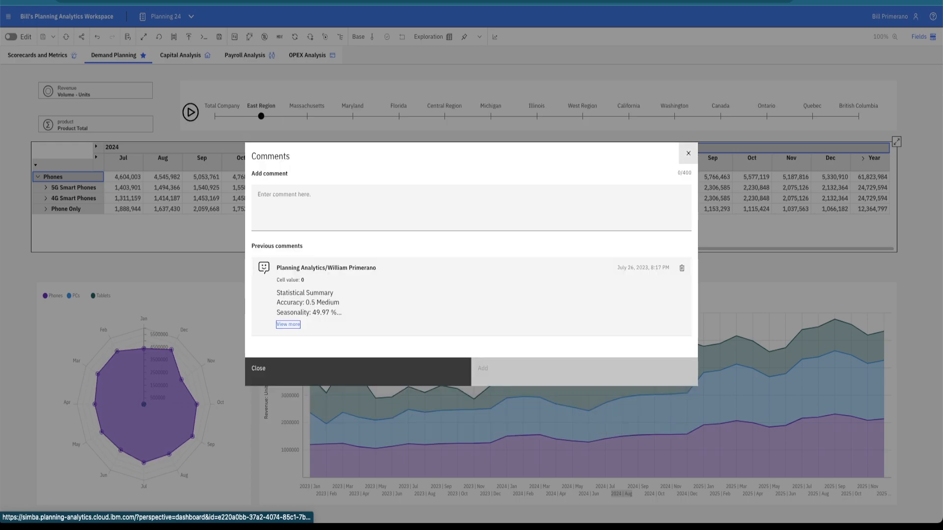
left_click(689, 153)
left_click(674, 187)
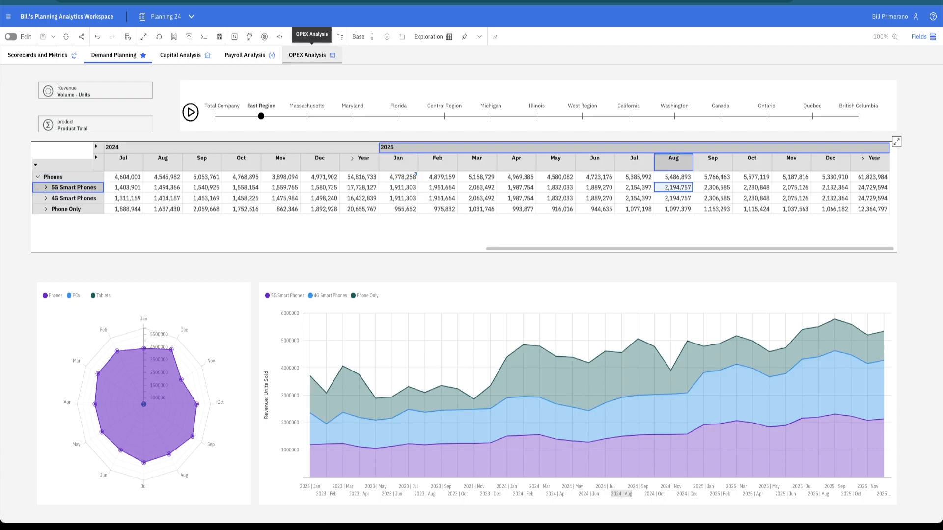
Open the OPEX Analysis sheet and drill down on Payroll in the OPEX data.
left_click(310, 55)
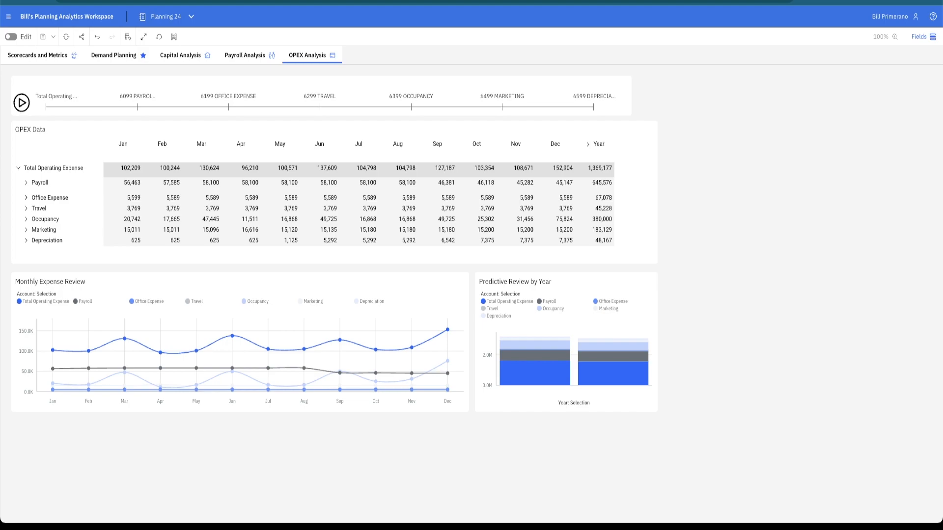
right_click(37, 183)
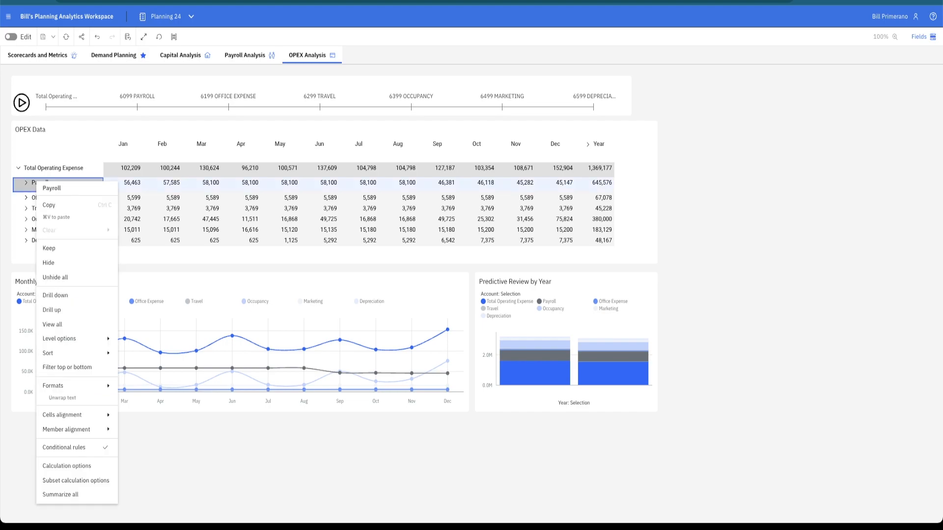
left_click(55, 295)
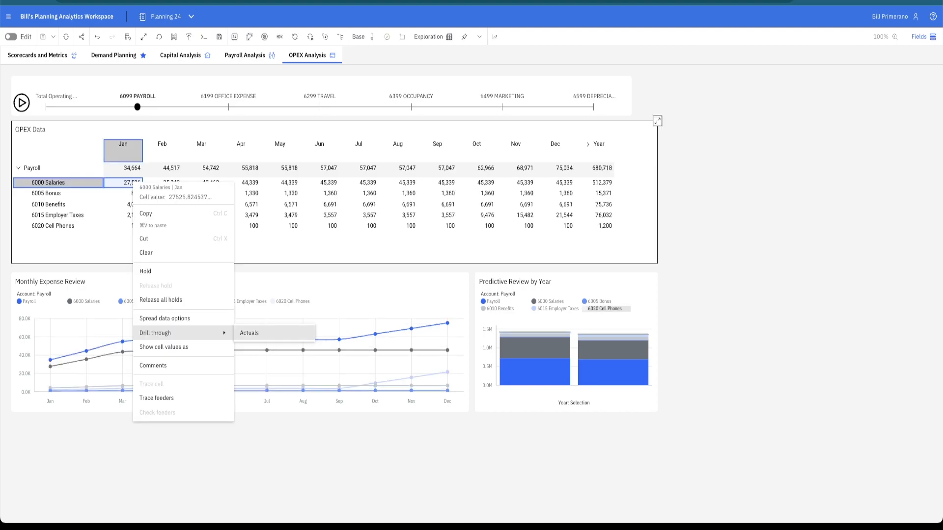
Drill through the January 6000 Salaries cell to its Actuals transactions, check the total amount, and close the view.
left_click(249, 333)
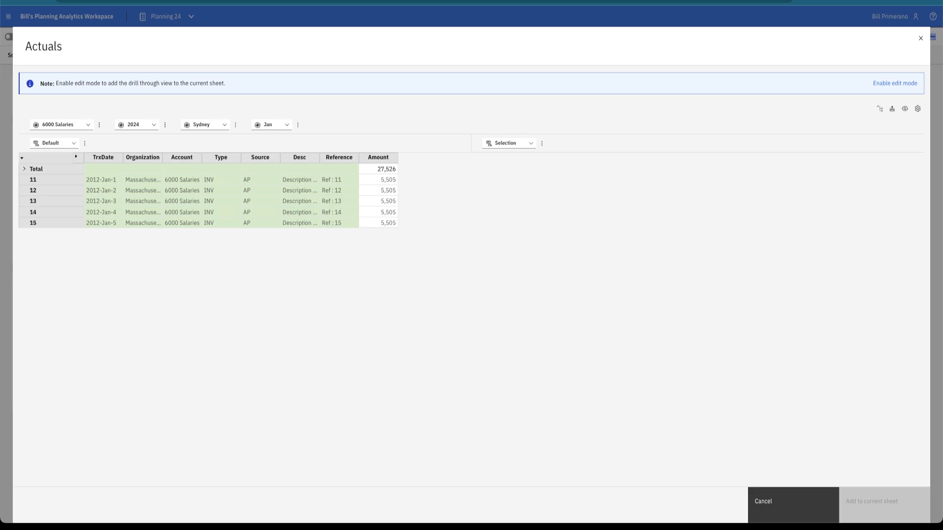
left_click(378, 169)
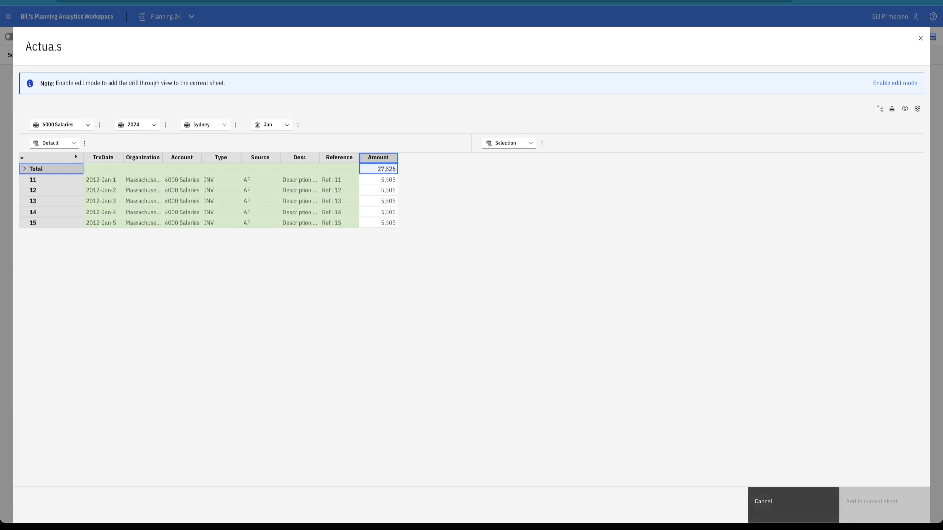
left_click(763, 501)
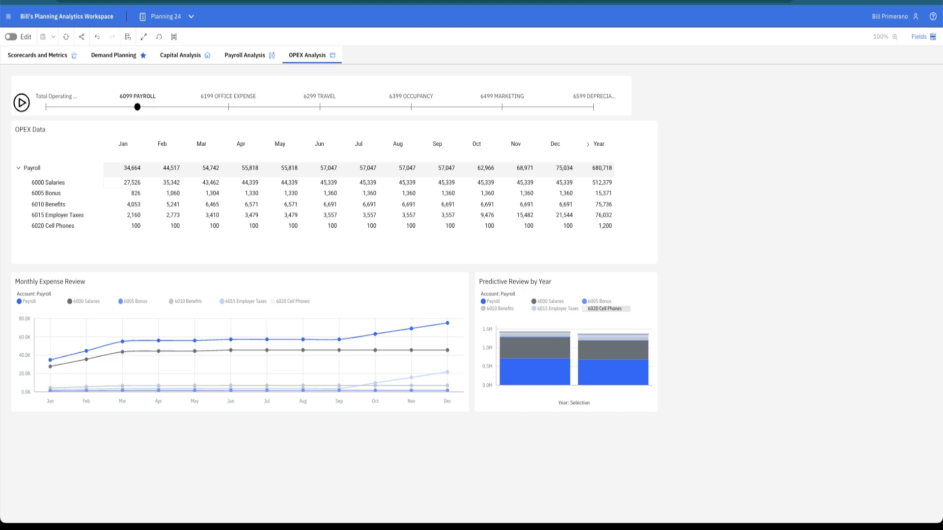
Enable edit mode for the Planning 24 book and add a blank sheet.
left_click(11, 37)
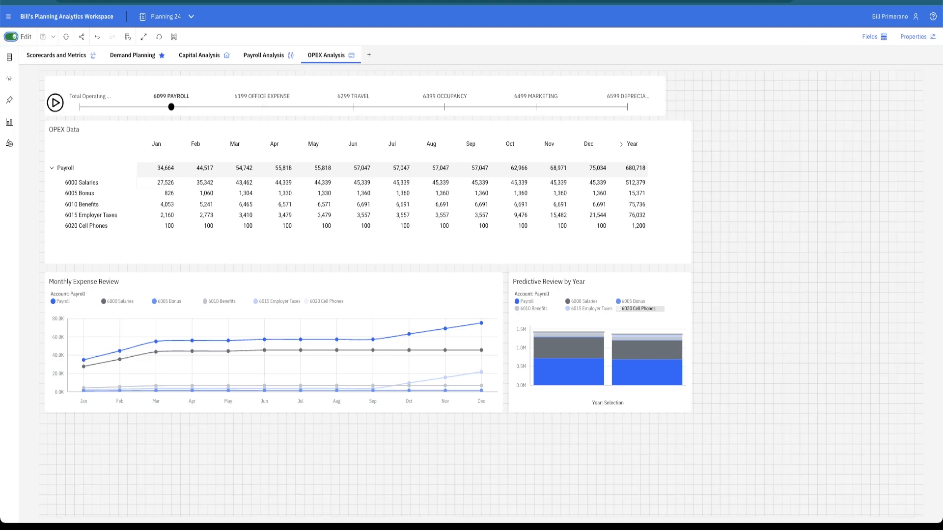
left_click(370, 55)
left_click(584, 467)
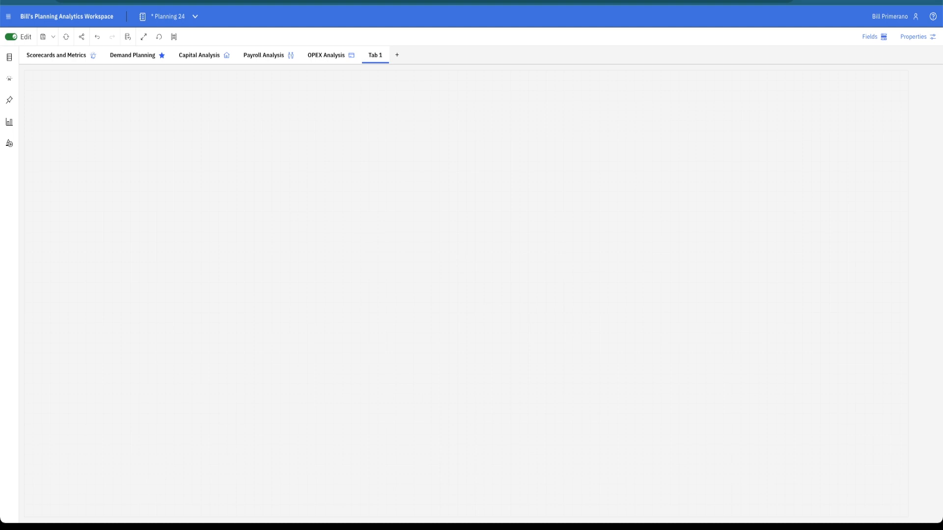
Find the Revenue view of the Revenue cube in the 24Retail database, add it to the blank sheet, and close the data tree.
left_click(10, 58)
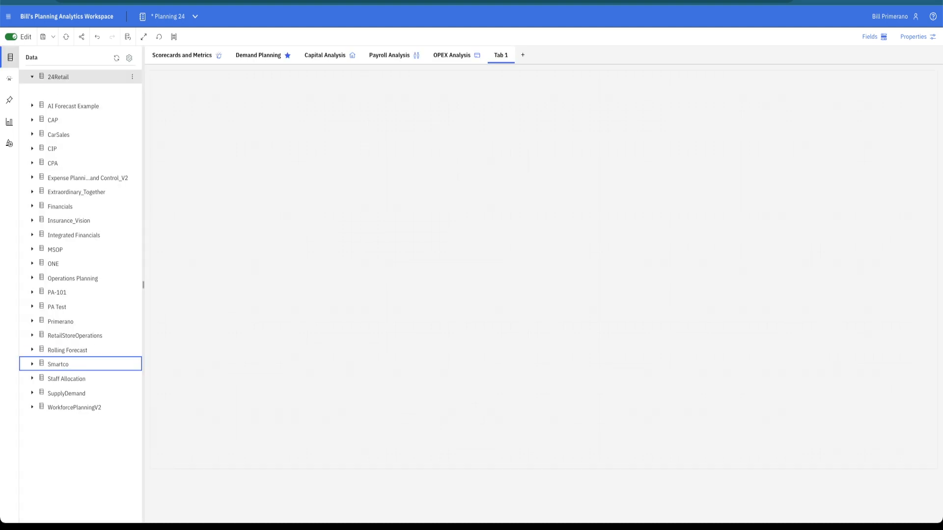
left_click(32, 76)
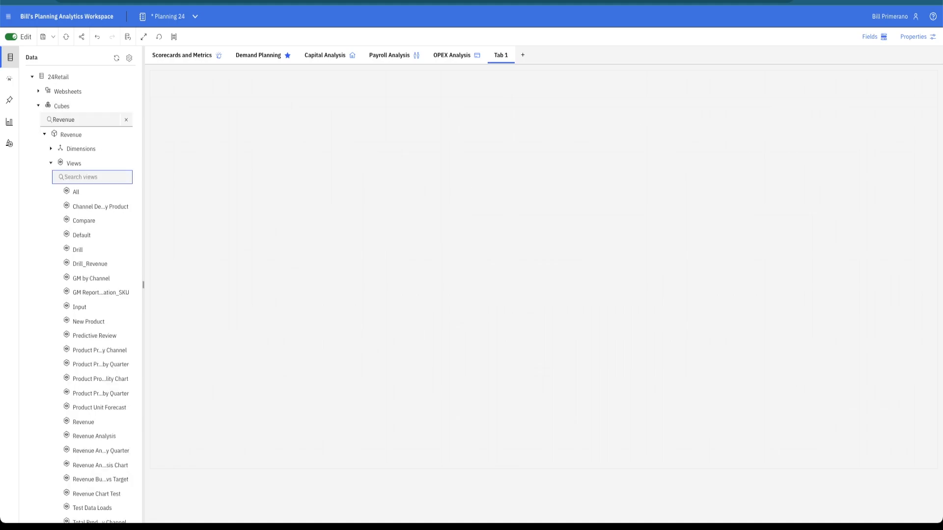
type("Revenue")
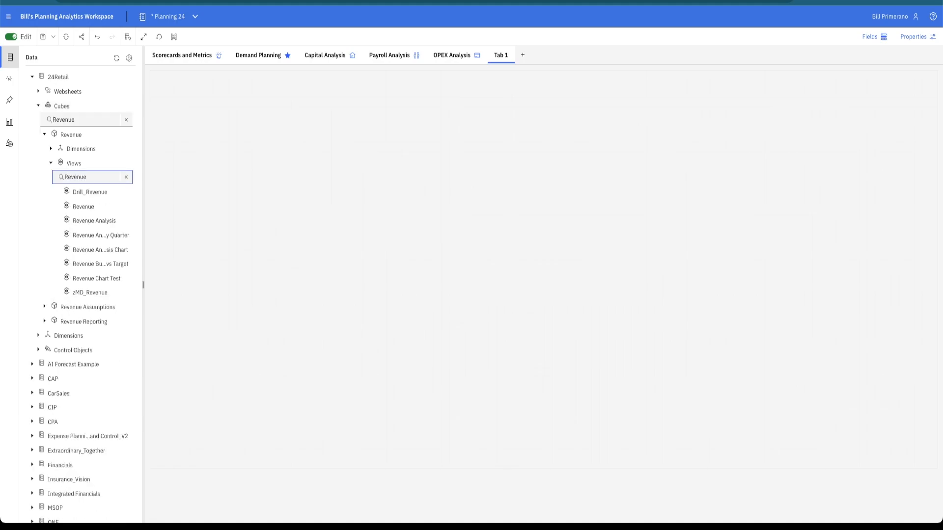
double_click(83, 206)
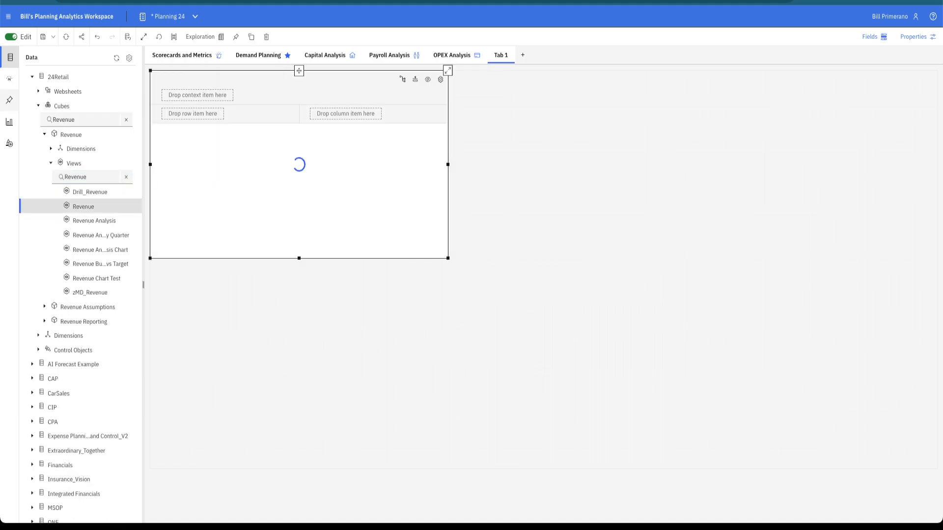
left_click(10, 58)
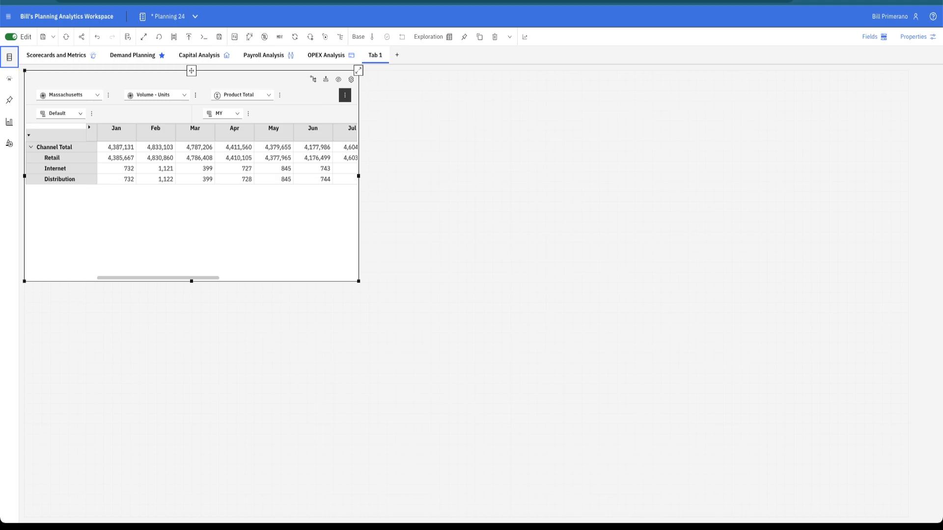
Widen the Revenue view to fit all months and the Year column, with East Region, 2025 and Budget as its context.
left_click_drag(358, 176, 759, 191)
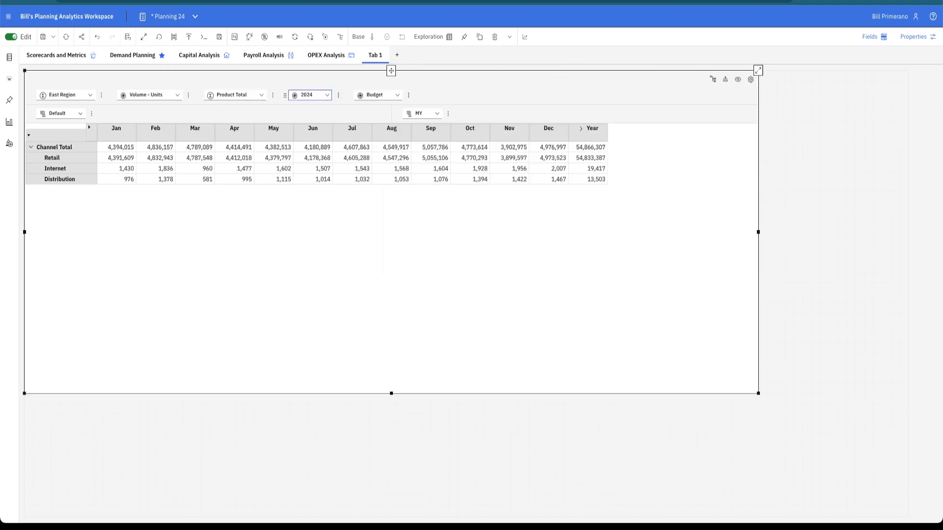
left_click(310, 95)
key("Escape")
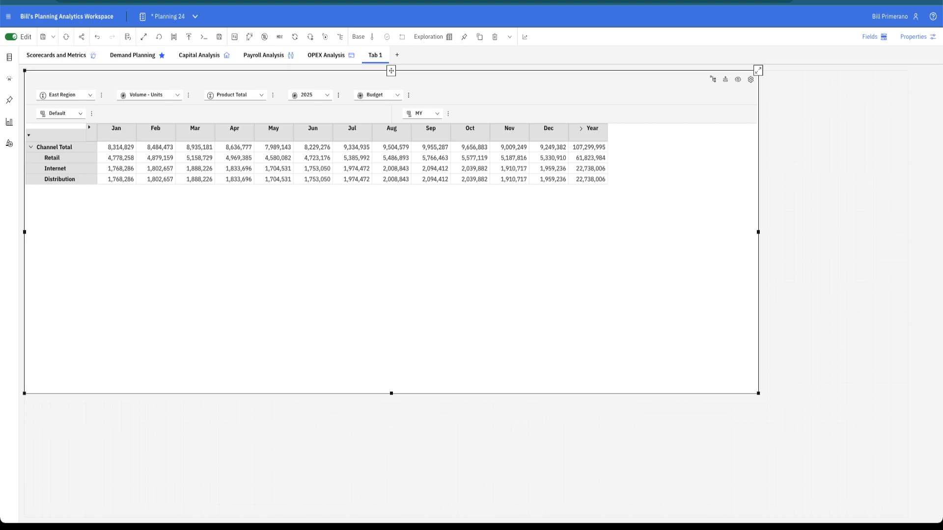
Swap products onto the rows in place of channels, and keep only Phones, expanded to its 5G, 4G and Phone Only groups.
left_click_drag(231, 95, 62, 114)
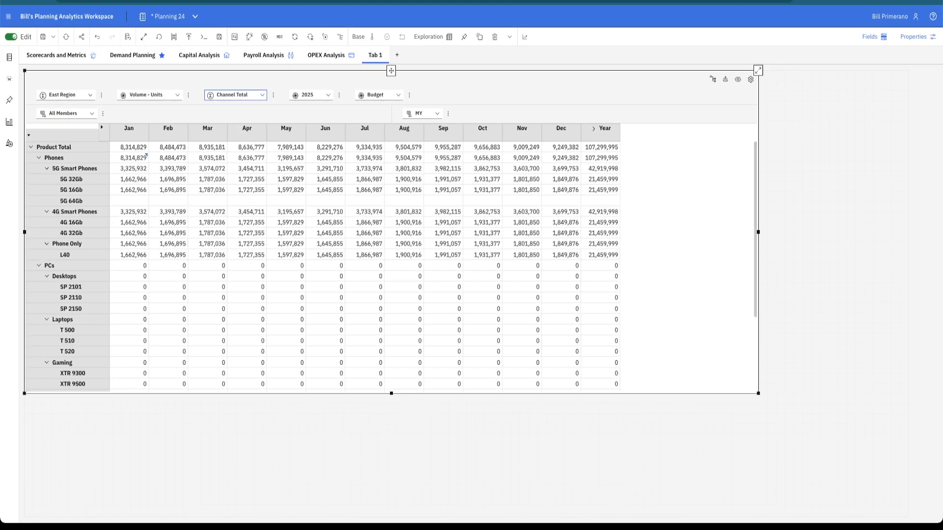
right_click(54, 158)
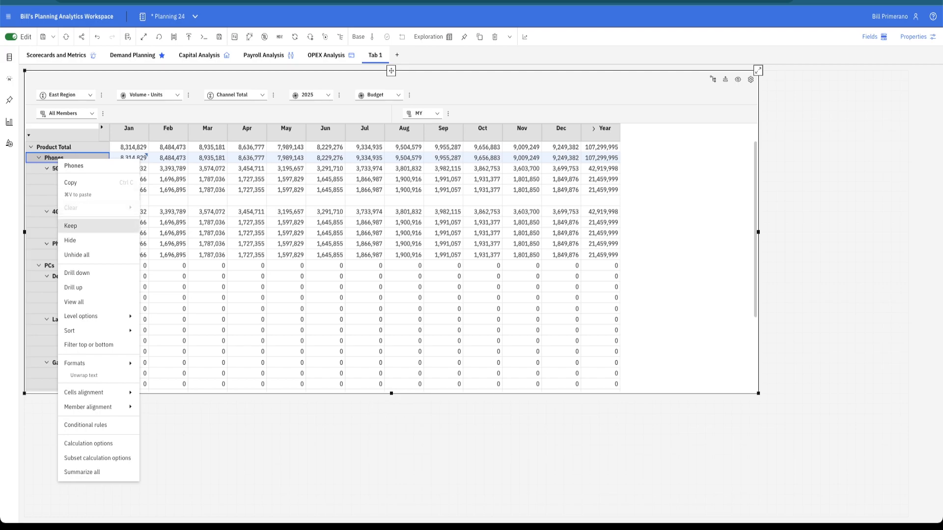
left_click(74, 226)
left_click(31, 147)
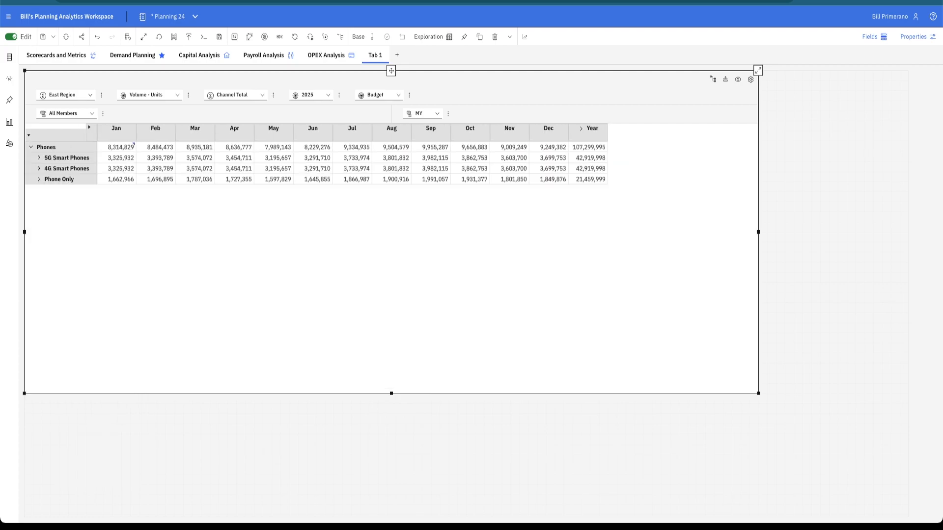
Change the Phones exploration to a Waterfall visualization.
left_click(428, 36)
scroll(521, 221, "down", 5)
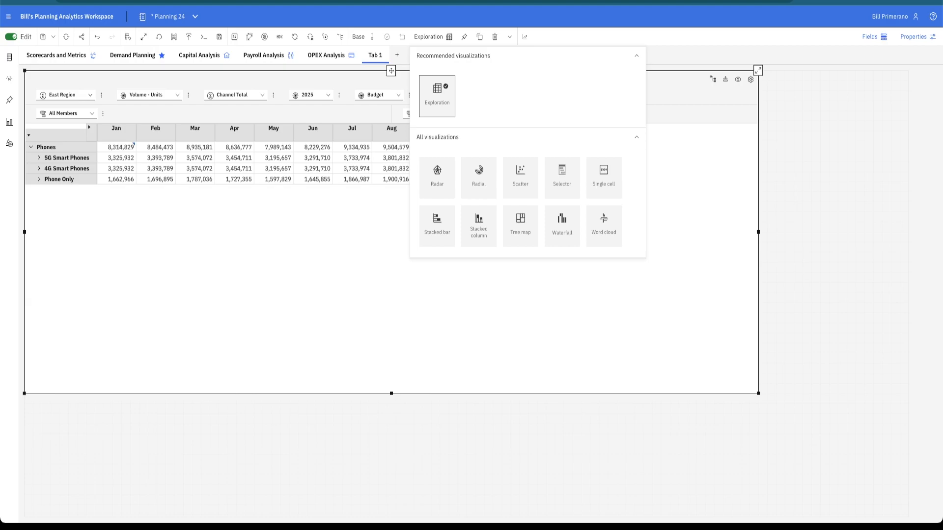
left_click(562, 226)
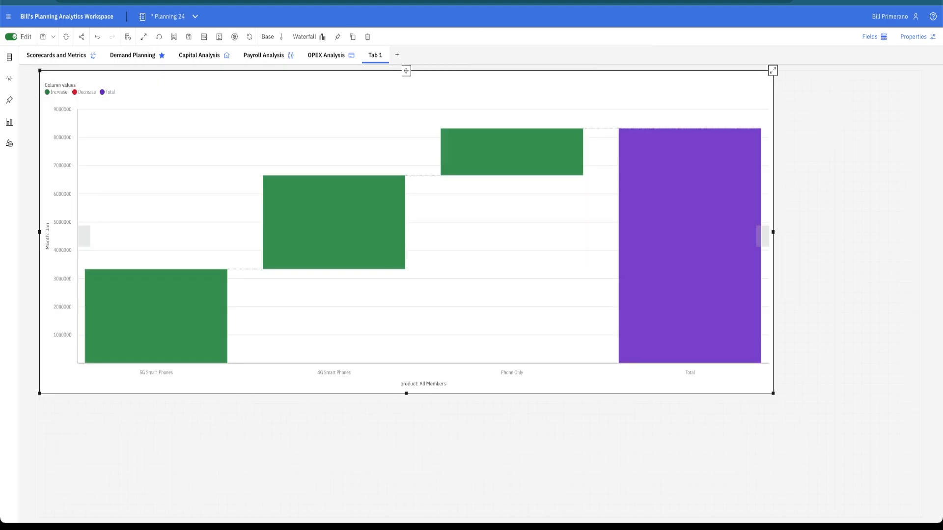